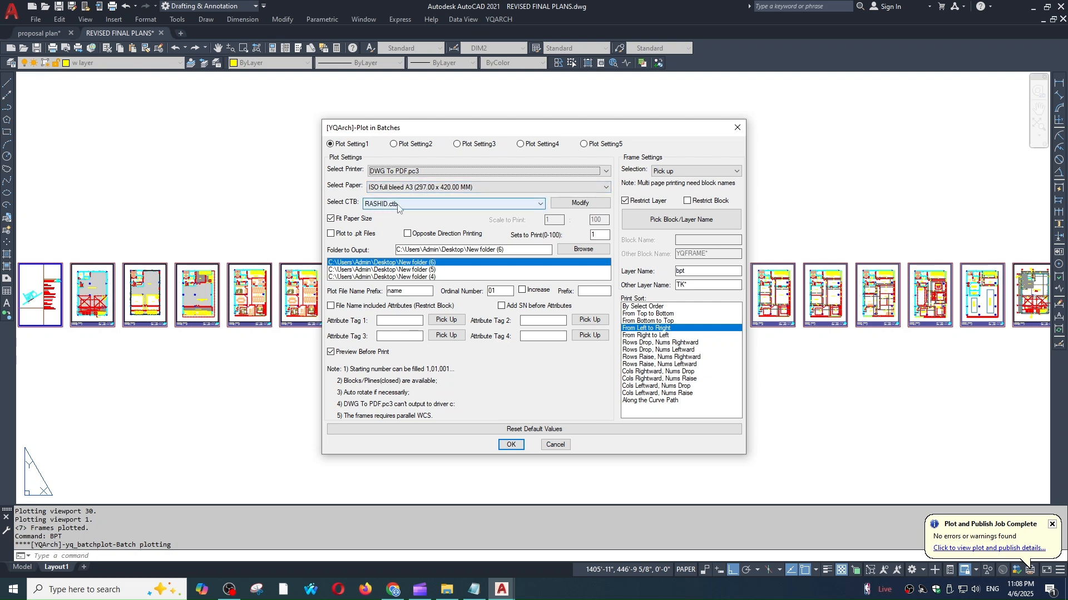
# Step: Configure the batch plot with the RASHID.ctb plot style, a newly created Desktop folder for output, and From Left to Right print sorting
pyautogui.click(426, 205)
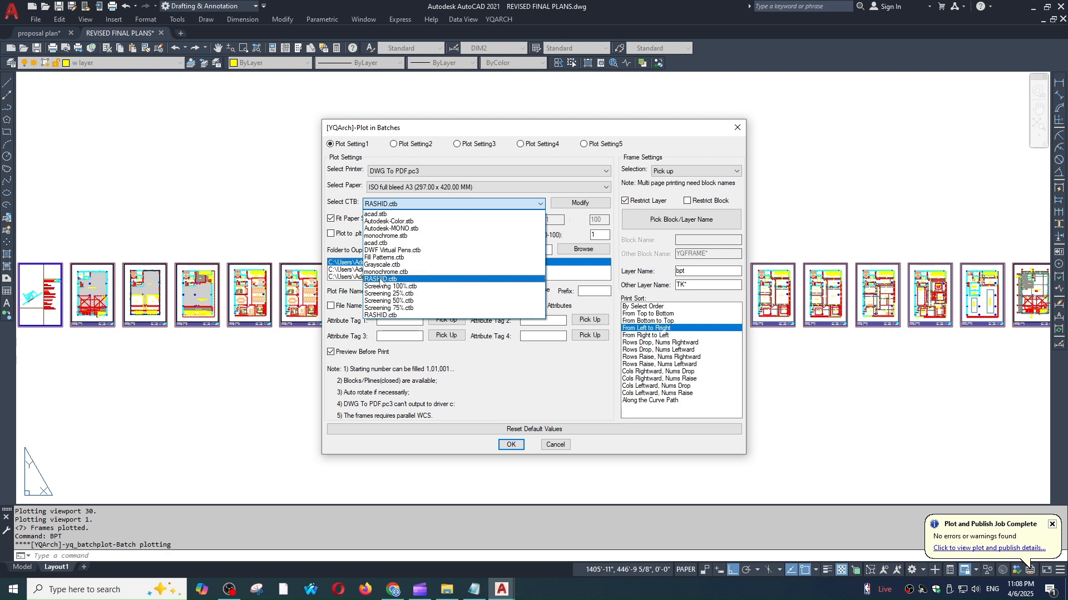
pyautogui.click(381, 279)
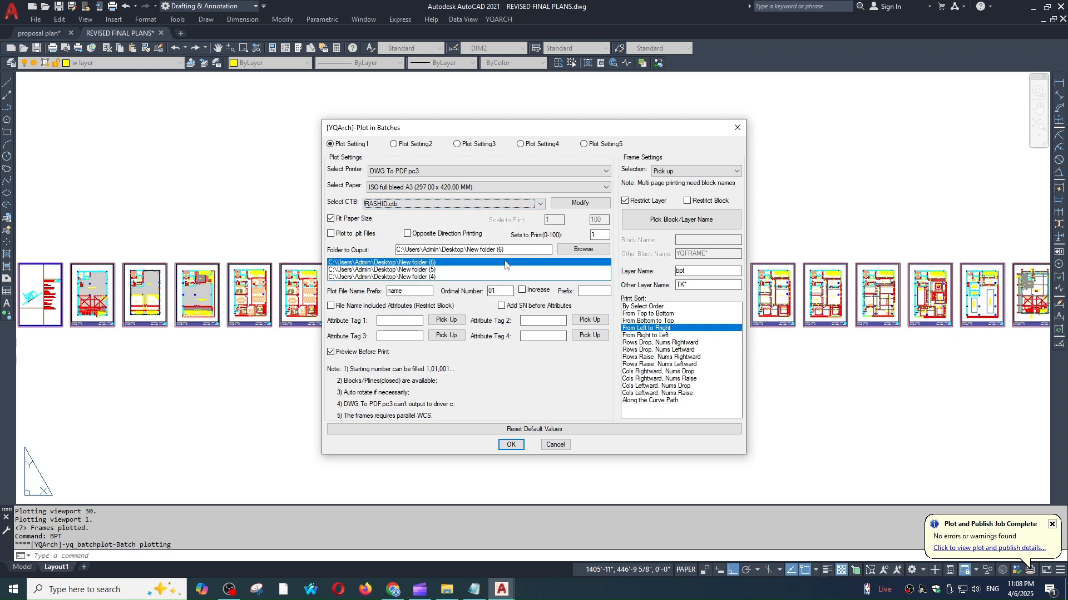
pyautogui.click(578, 253)
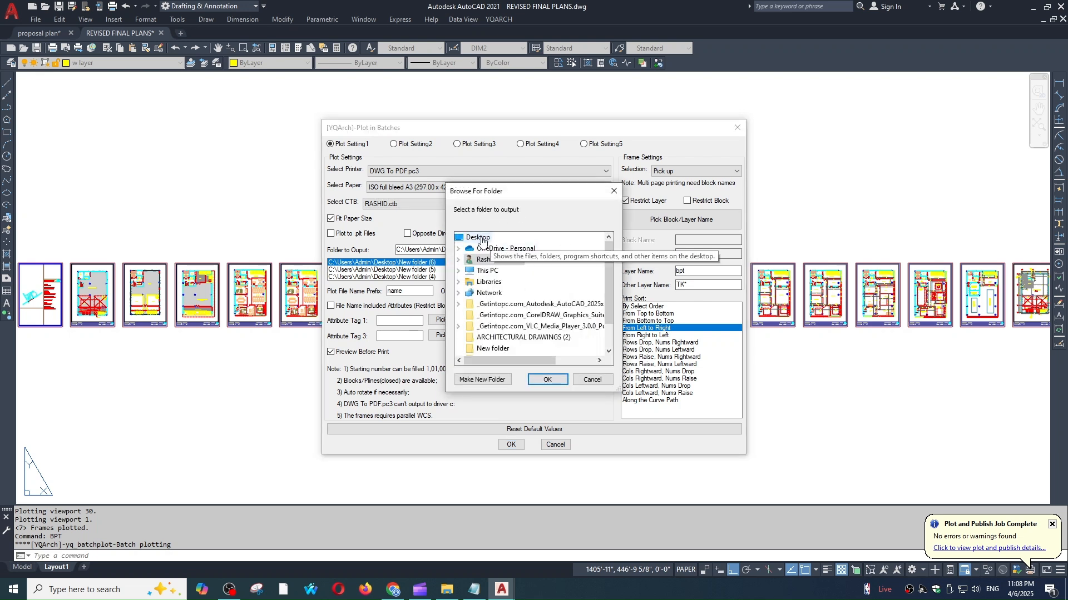
pyautogui.click(488, 379)
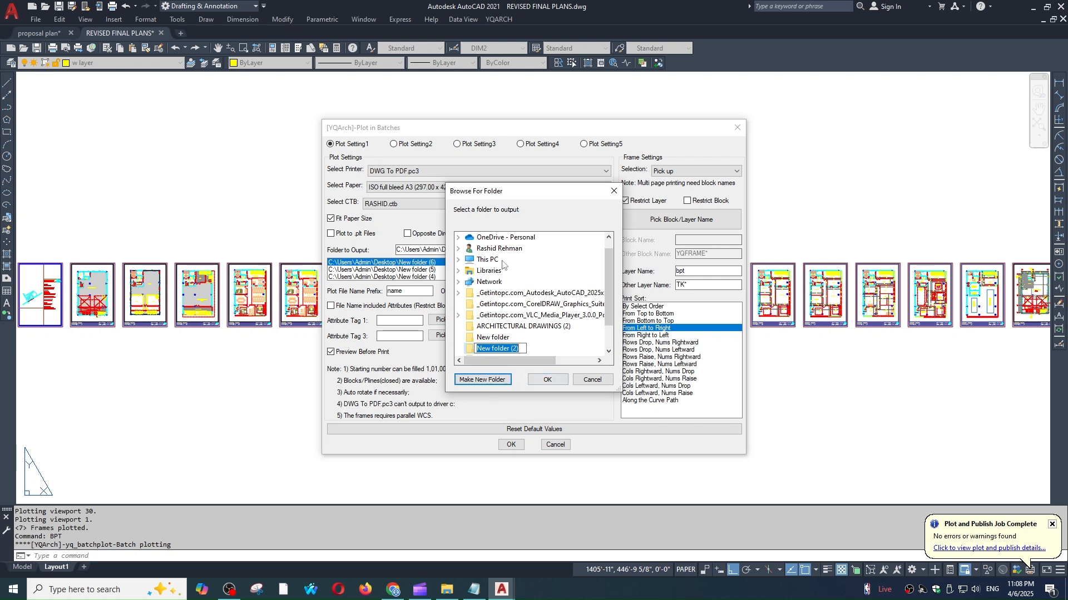
pyautogui.click(546, 379)
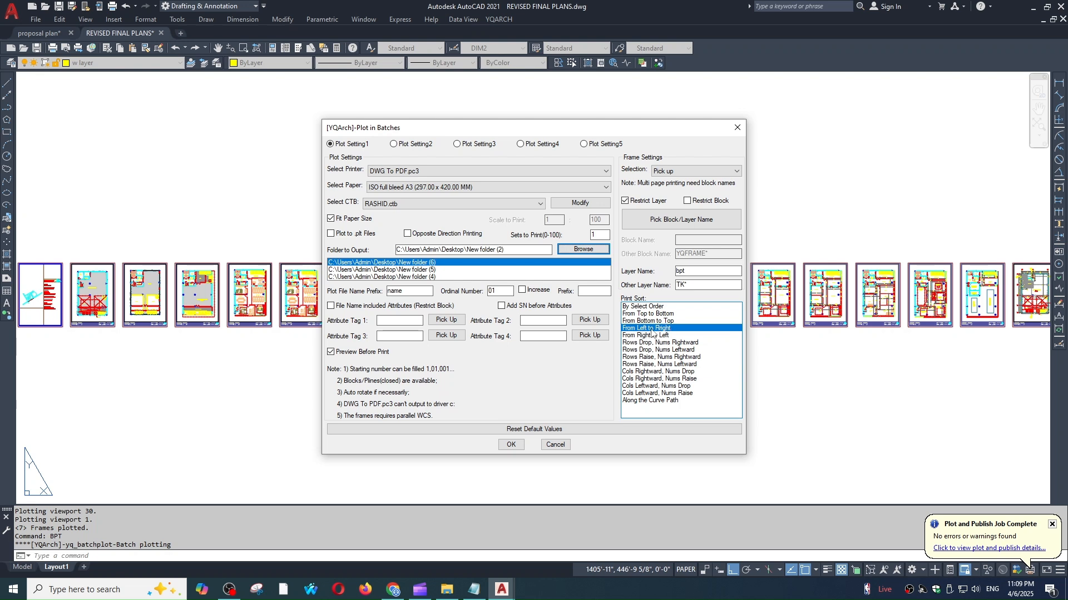
pyautogui.click(651, 330)
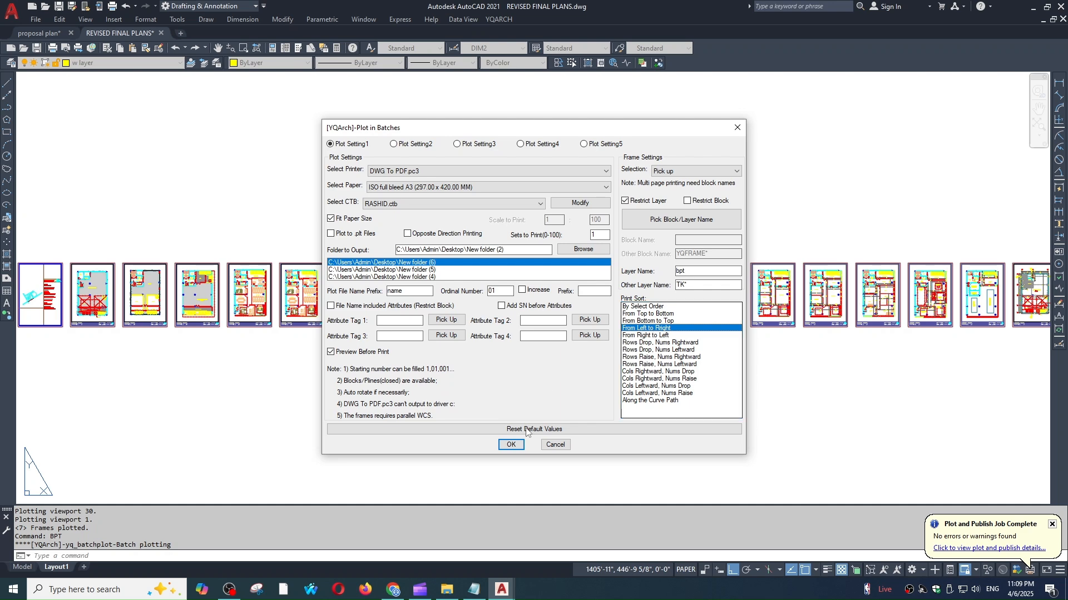
pyautogui.click(511, 445)
pyautogui.scroll(-2, 601, 329)
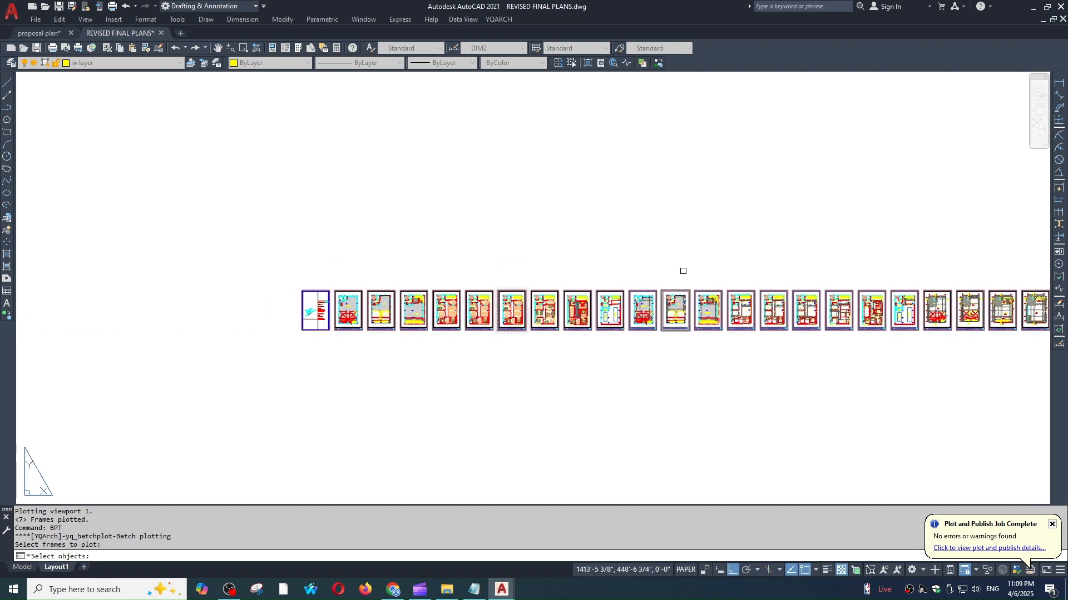
pyautogui.click(696, 262)
pyautogui.click(278, 358)
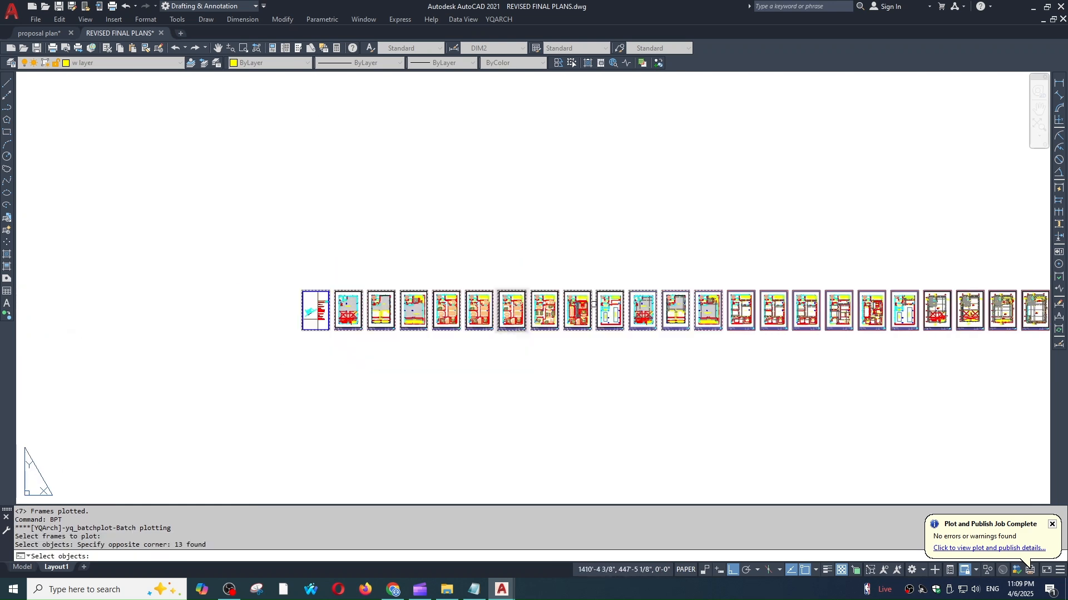
pyautogui.press('Return')
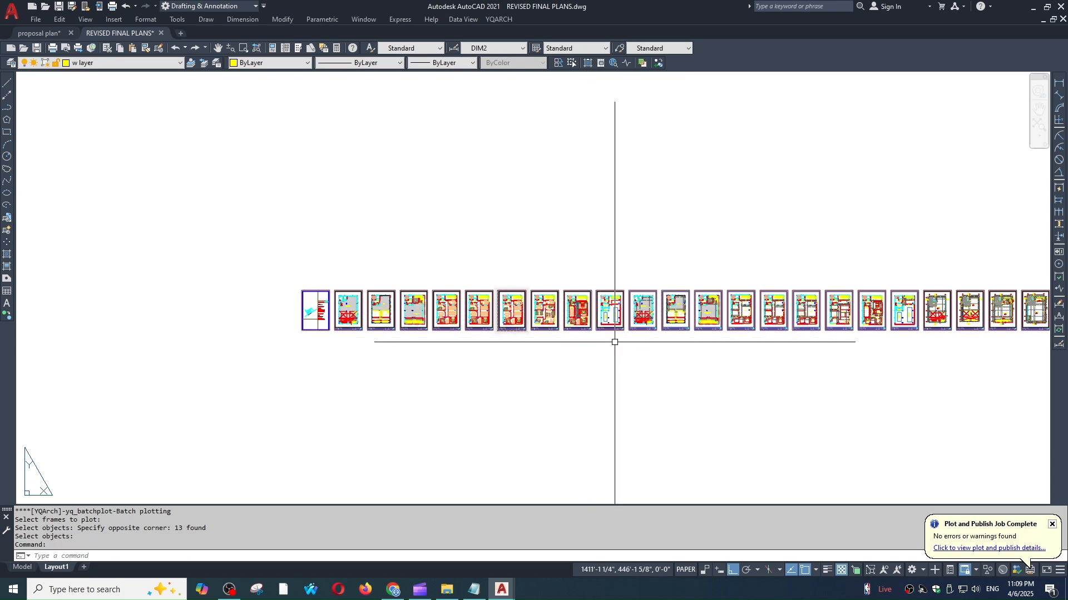
# Step: Run batch plotting (BPT) with the existing settings on the first eleven sheet frames and begin the preview
pyautogui.write('BPT')
pyautogui.press('Return')
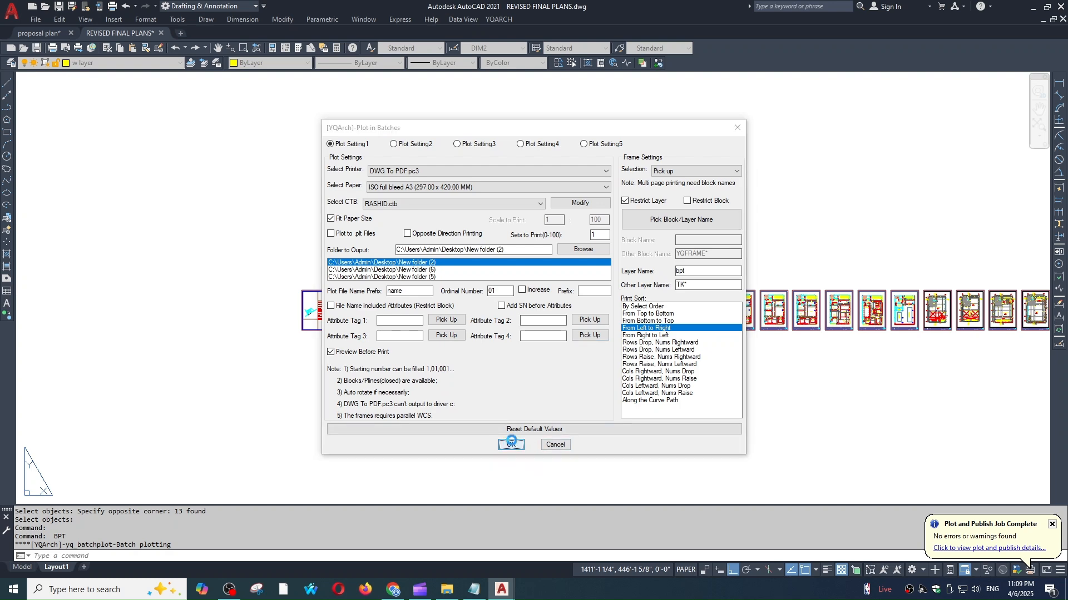
pyautogui.click(511, 443)
pyautogui.click(649, 263)
pyautogui.click(389, 356)
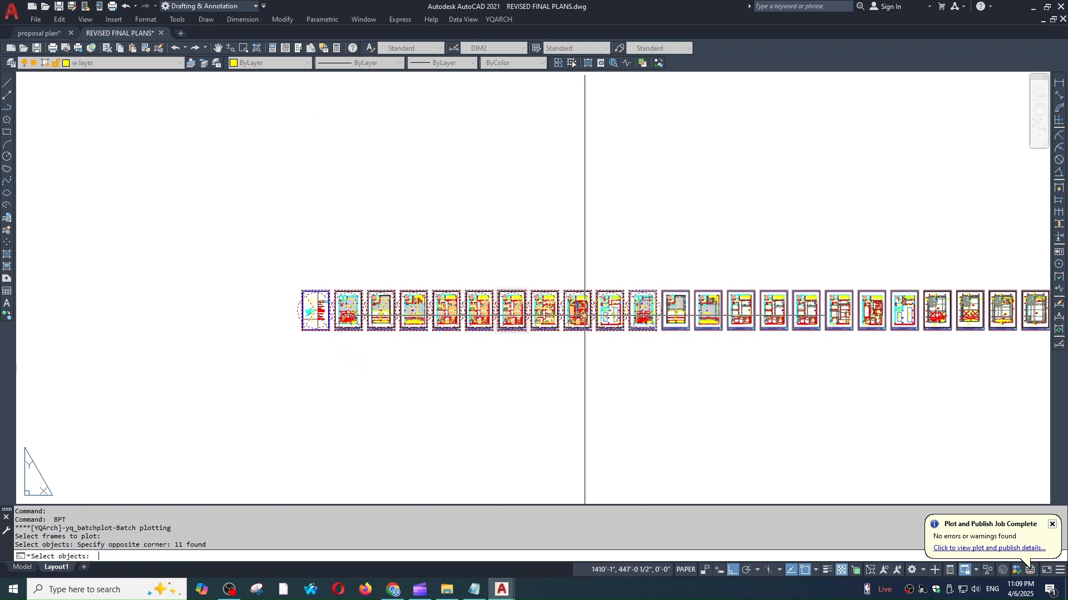
pyautogui.press('Return')
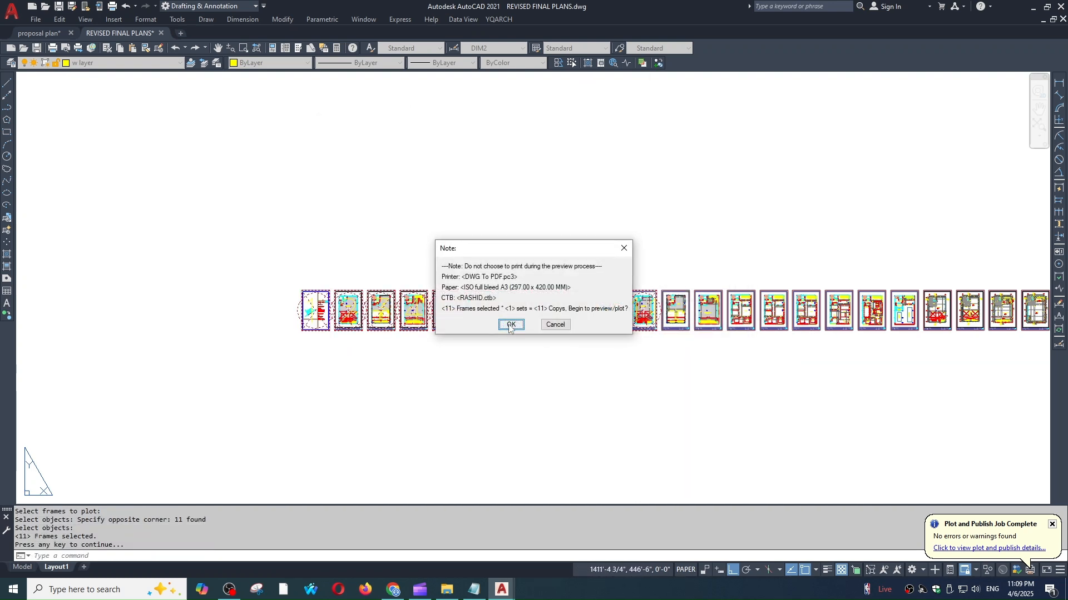
pyautogui.click(509, 325)
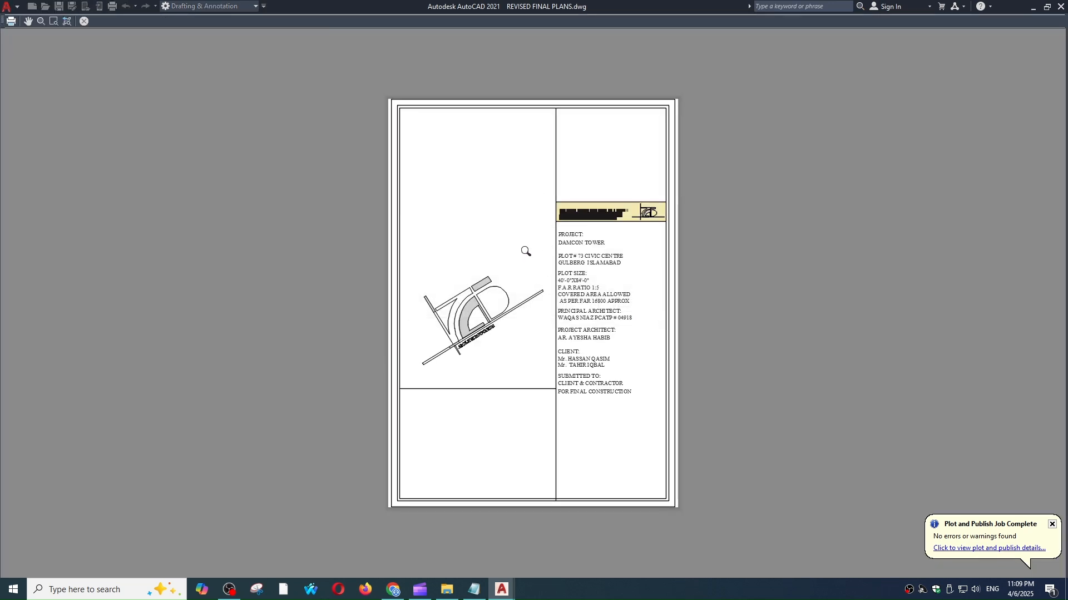
# Step: Preview the title sheet and the battery storage sheet, and plot all selected frames from the beginning
pyautogui.rightClick(525, 251)
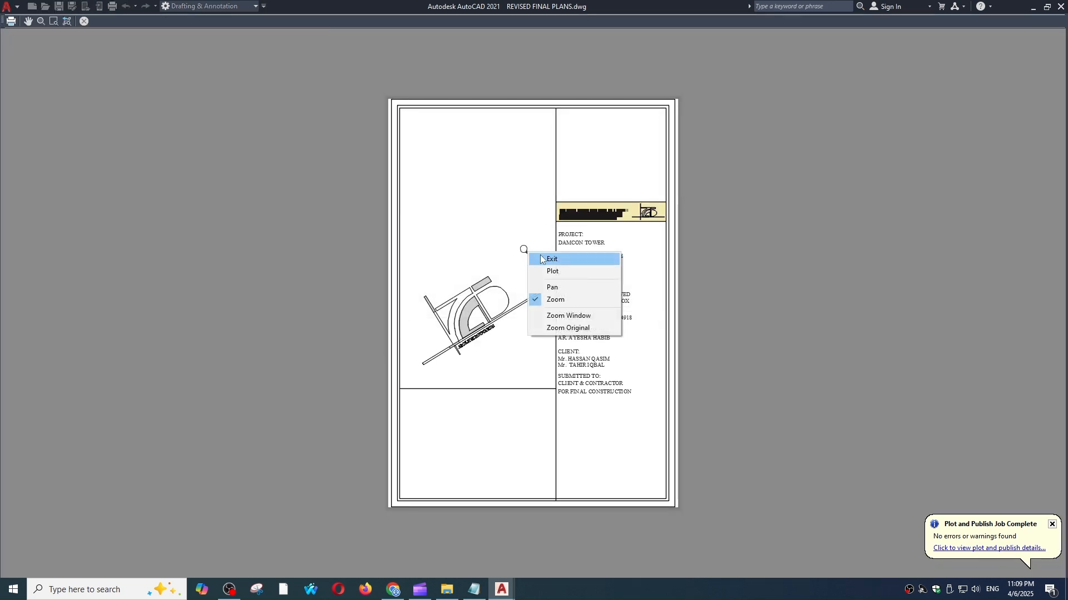
pyautogui.click(542, 260)
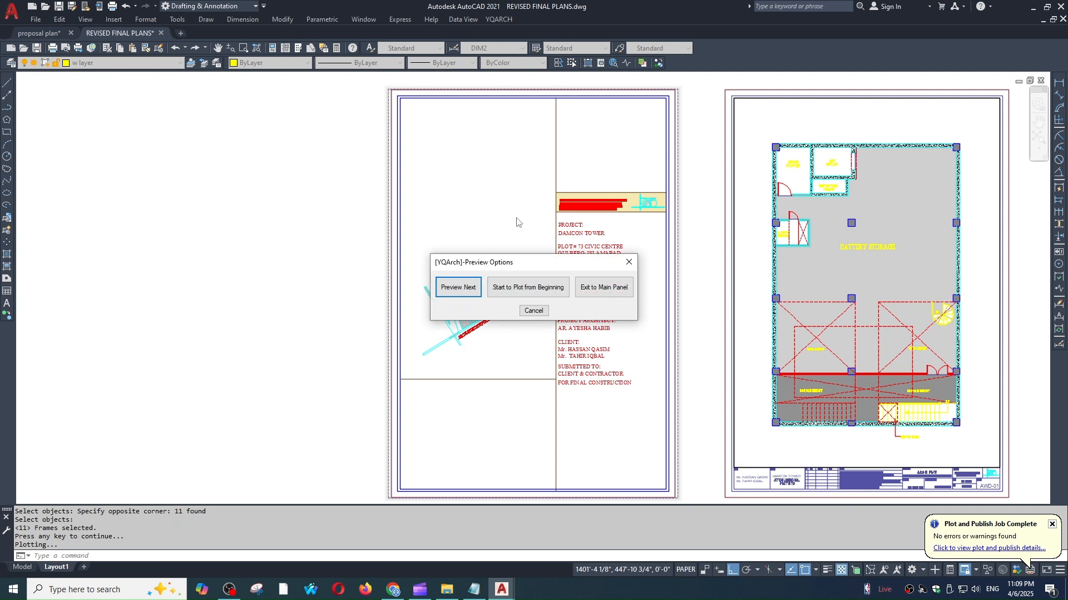
pyautogui.click(457, 288)
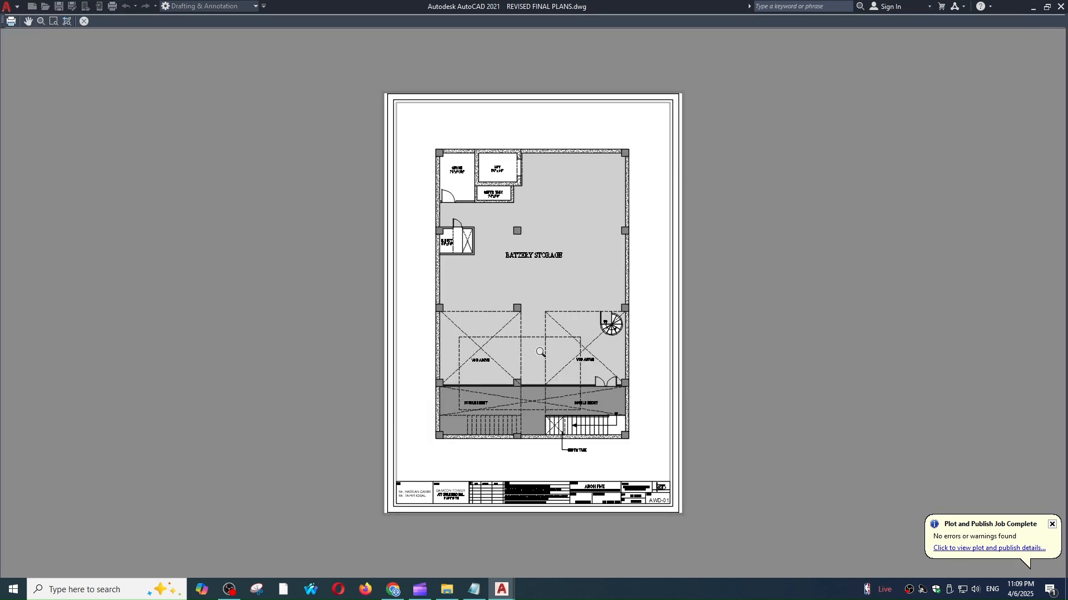
pyautogui.rightClick(524, 265)
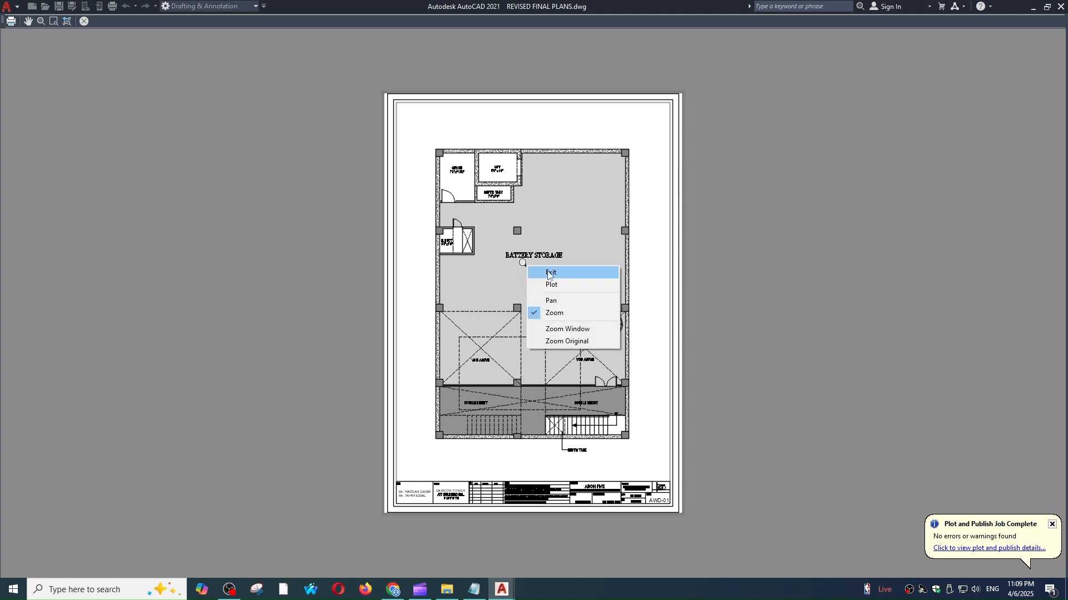
pyautogui.click(550, 273)
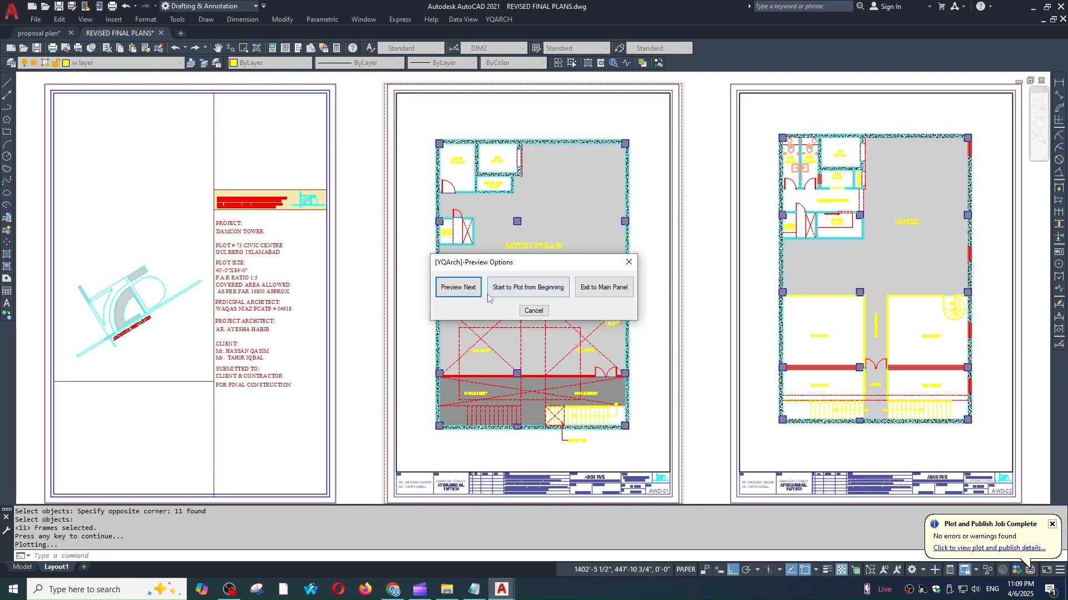
pyautogui.click(538, 293)
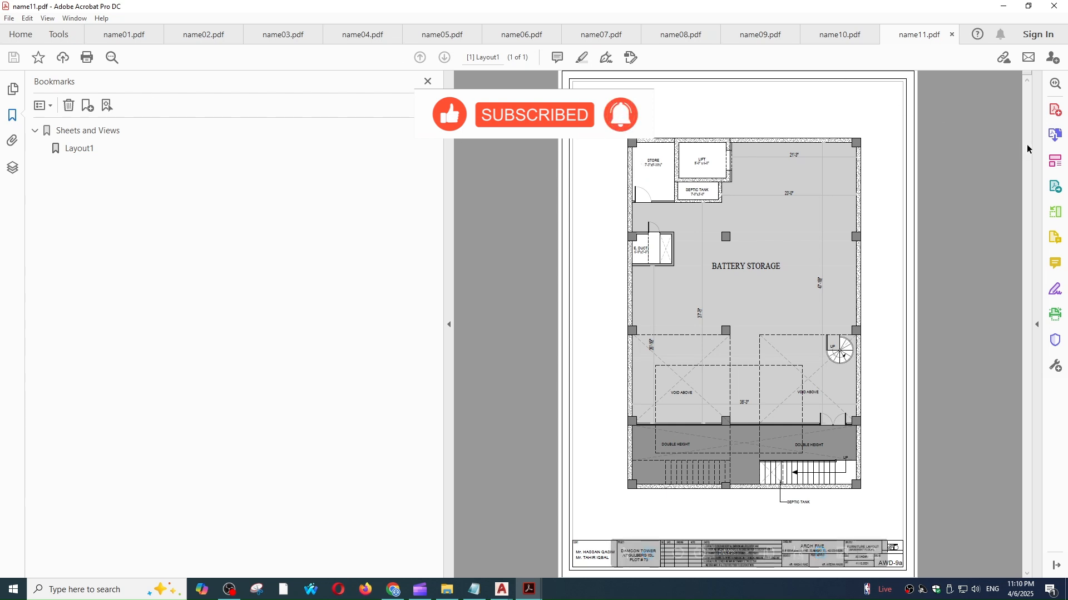
# Step: In Adobe Acrobat, add all open plotted PDFs, name01.pdf to name11.pdf, to the list of files to combine
pyautogui.click(1054, 135)
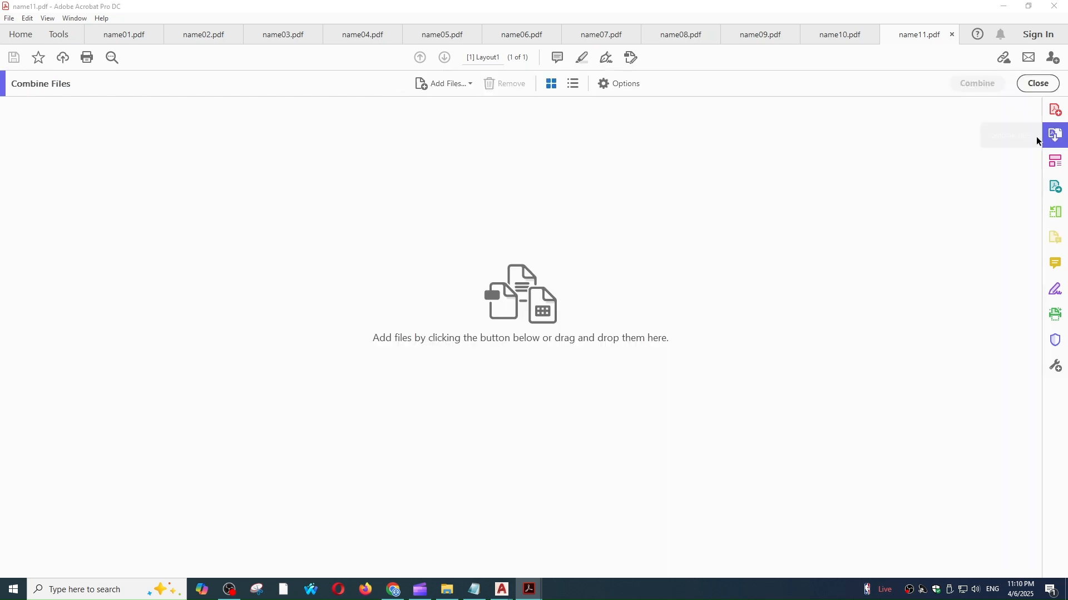
pyautogui.click(520, 378)
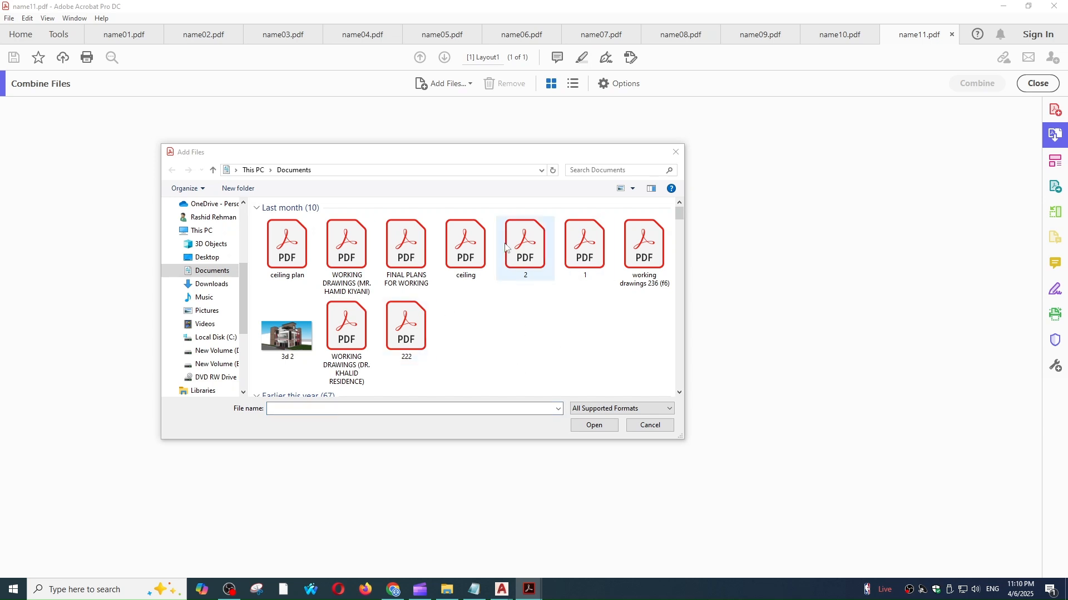
pyautogui.click(651, 425)
pyautogui.click(523, 406)
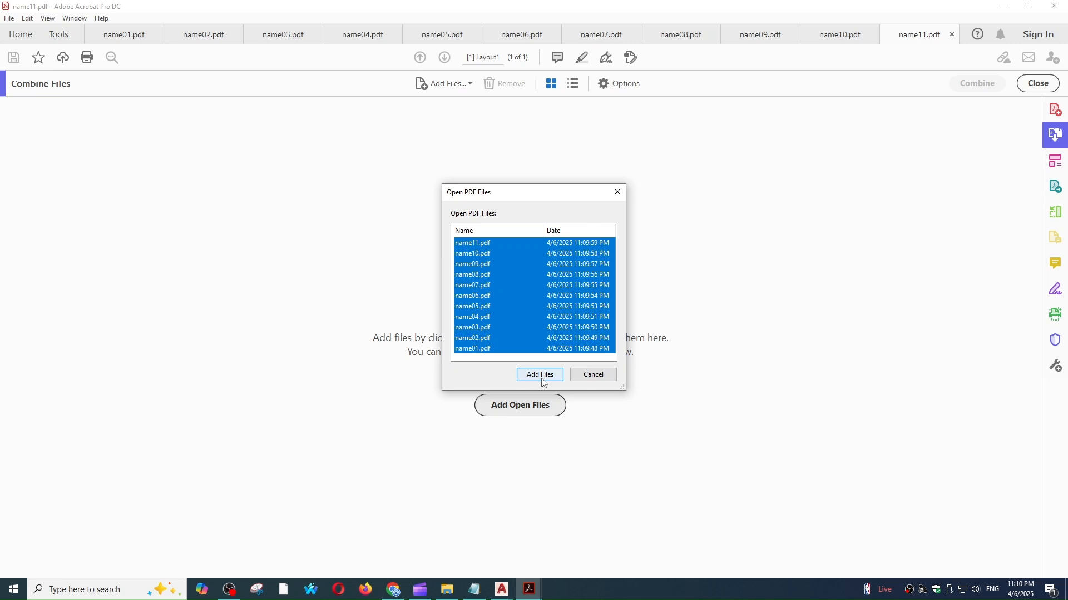
pyautogui.click(540, 375)
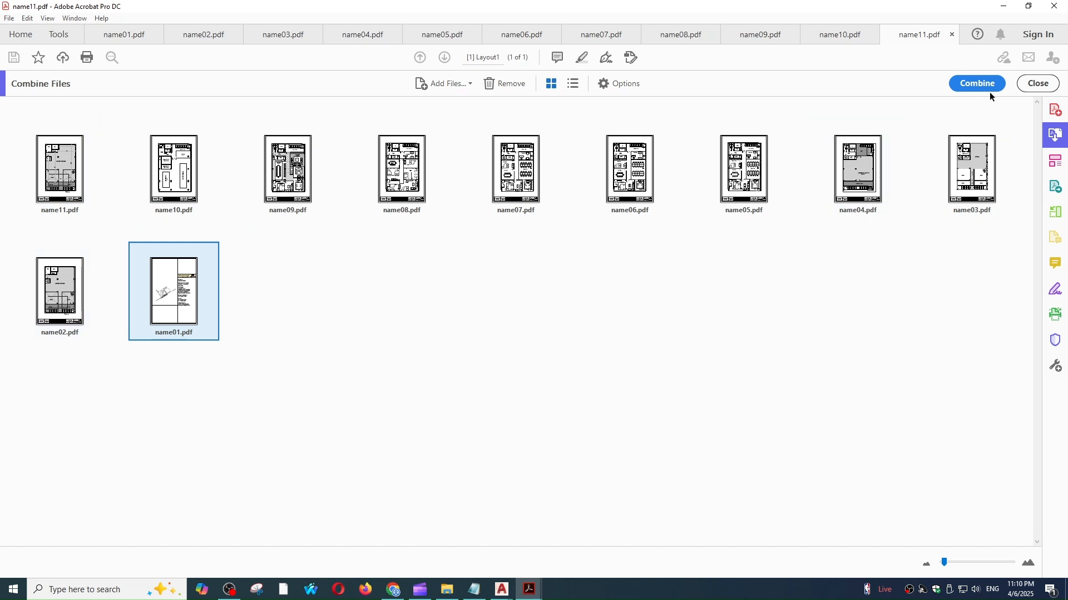
# Step: Close Acrobat with all its open PDFs without combining them, and return to the AutoCAD layout
pyautogui.click(1060, 7)
pyautogui.click(470, 316)
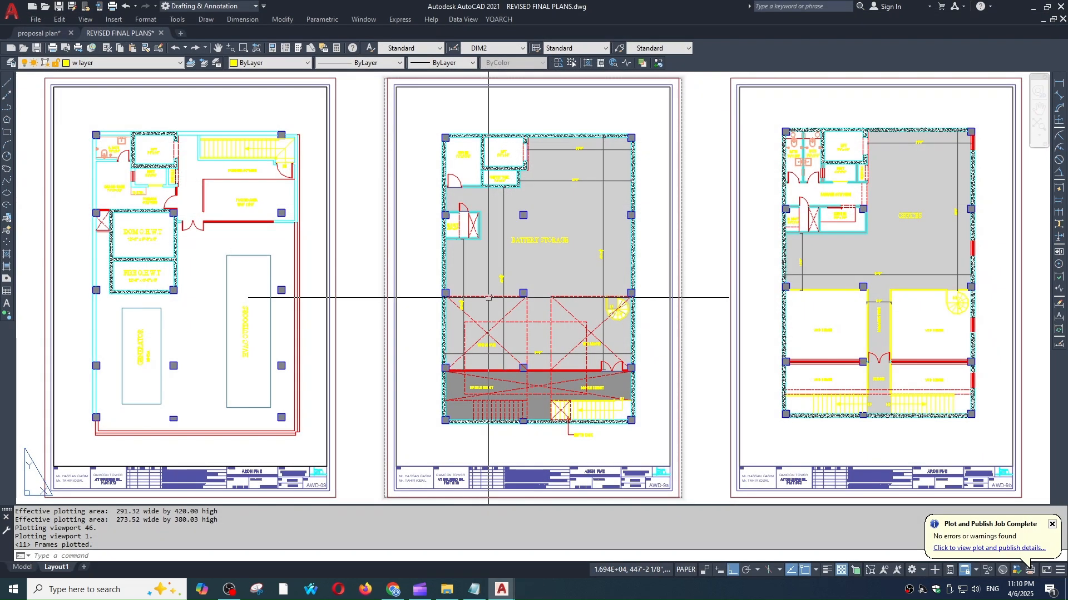